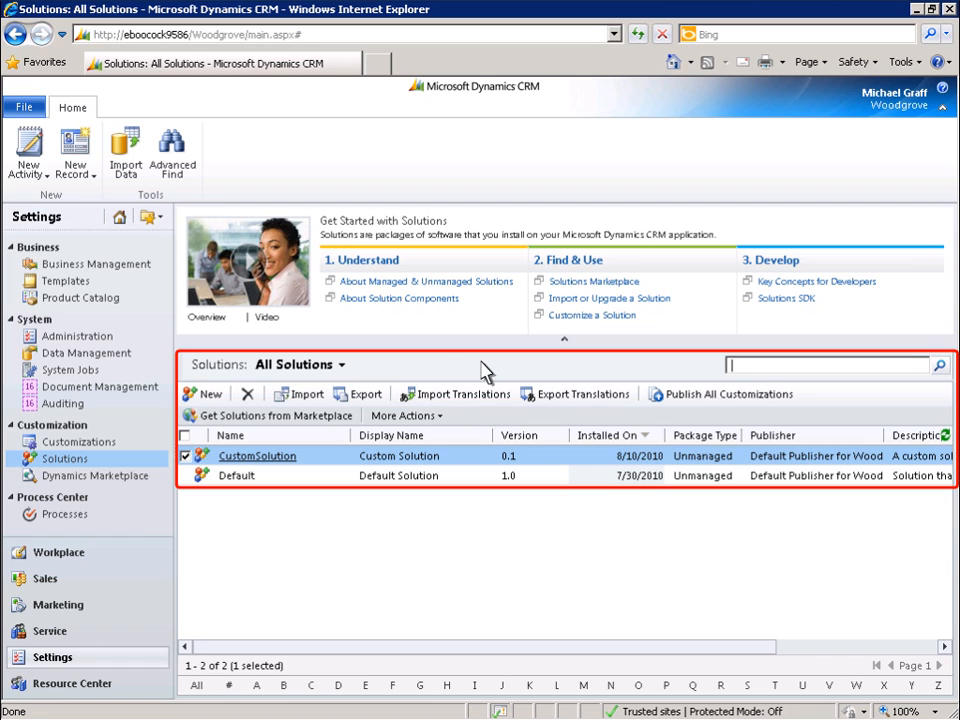
# Create and save a new solution with display name My Solution, publisher My Company and version 1.0.0.0
pyautogui.click(205, 395)
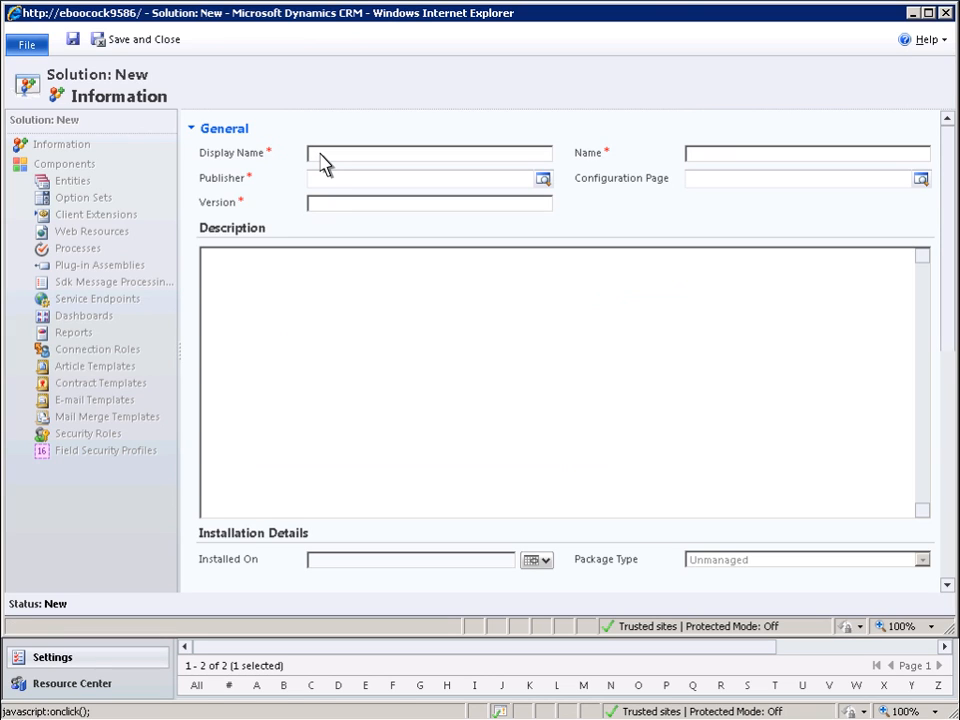
pyautogui.write('My Solution')
pyautogui.click(543, 180)
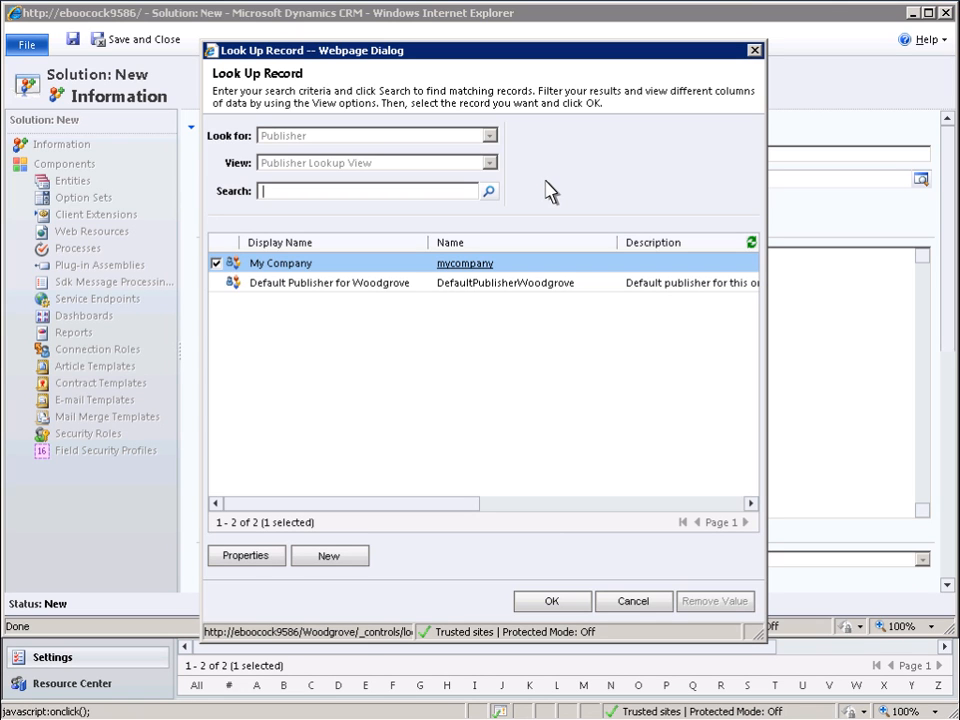
pyautogui.click(293, 266)
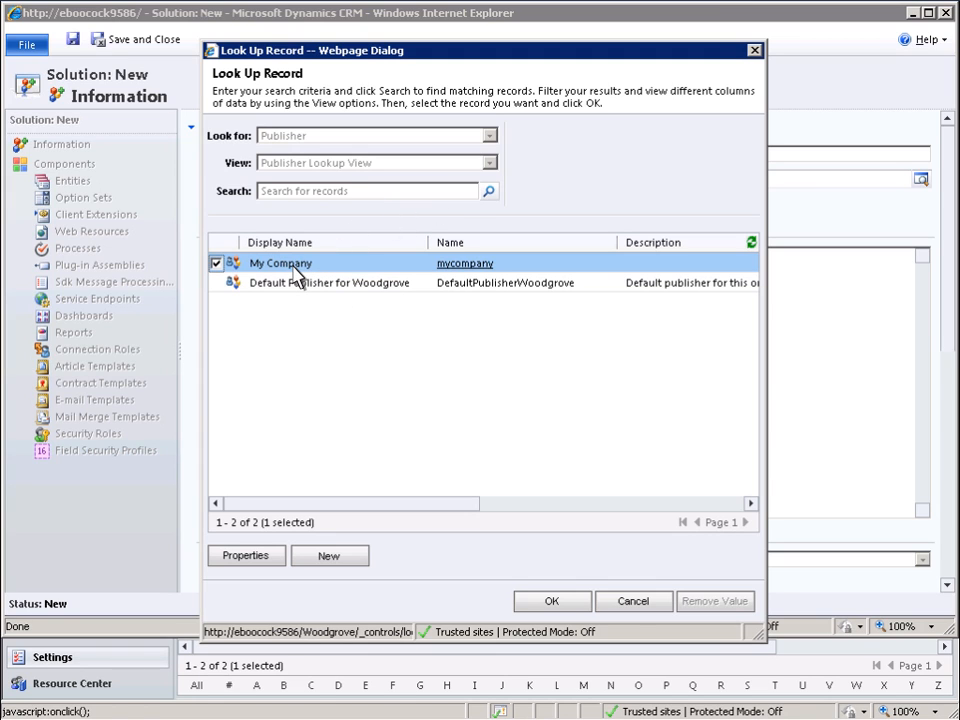
pyautogui.click(552, 602)
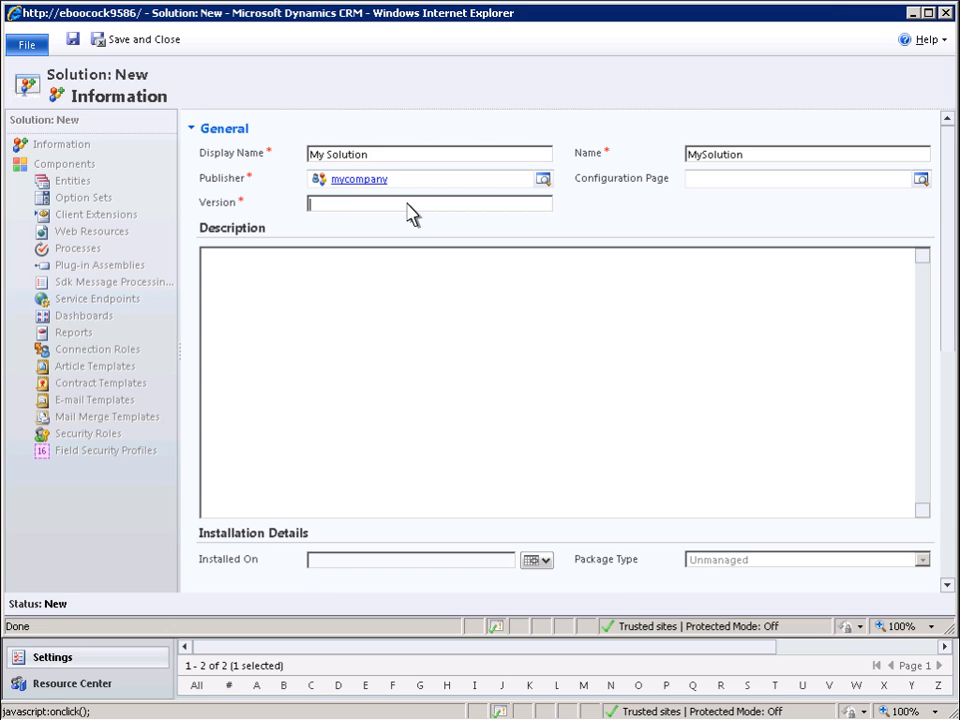
pyautogui.write('1.0.0.0')
pyautogui.click(73, 40)
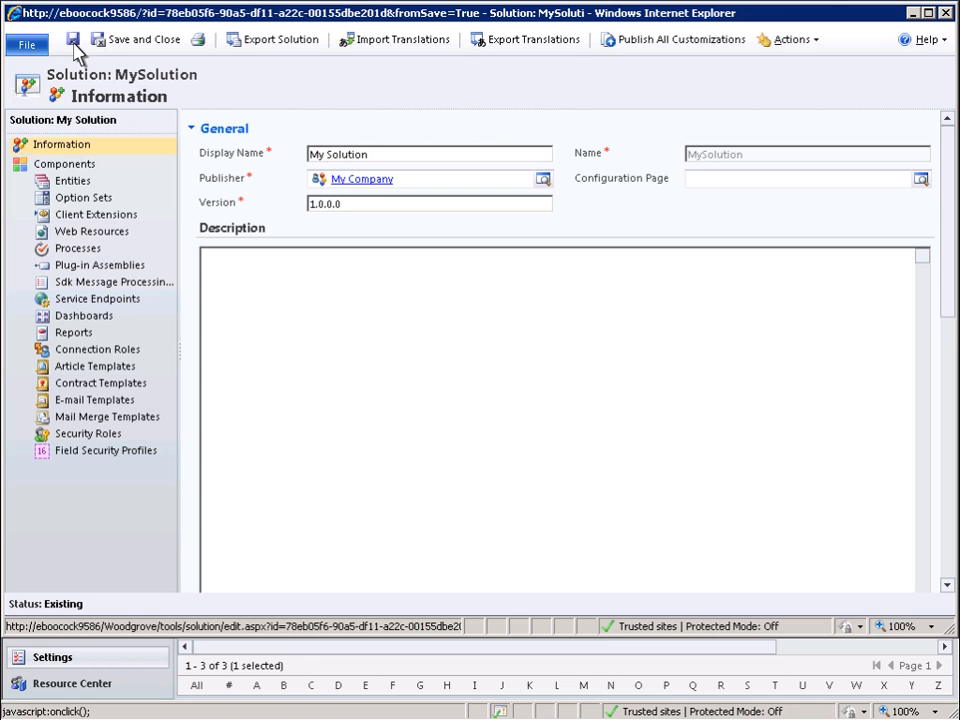
# Add the existing Account and Contact entities to the solution's components, including their missing required components
pyautogui.click(62, 166)
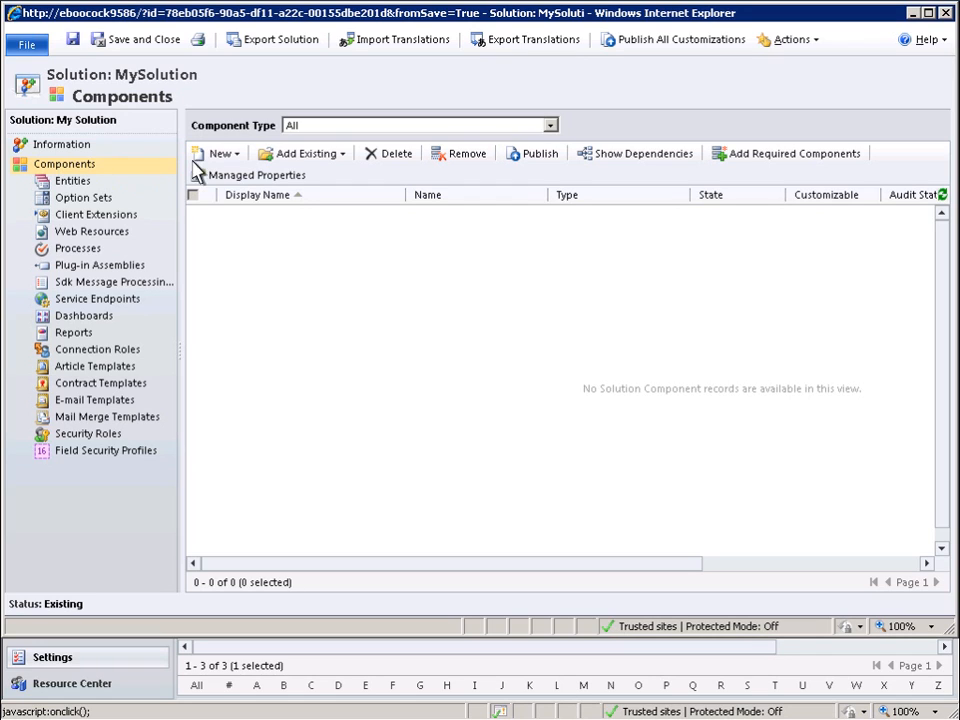
pyautogui.click(344, 155)
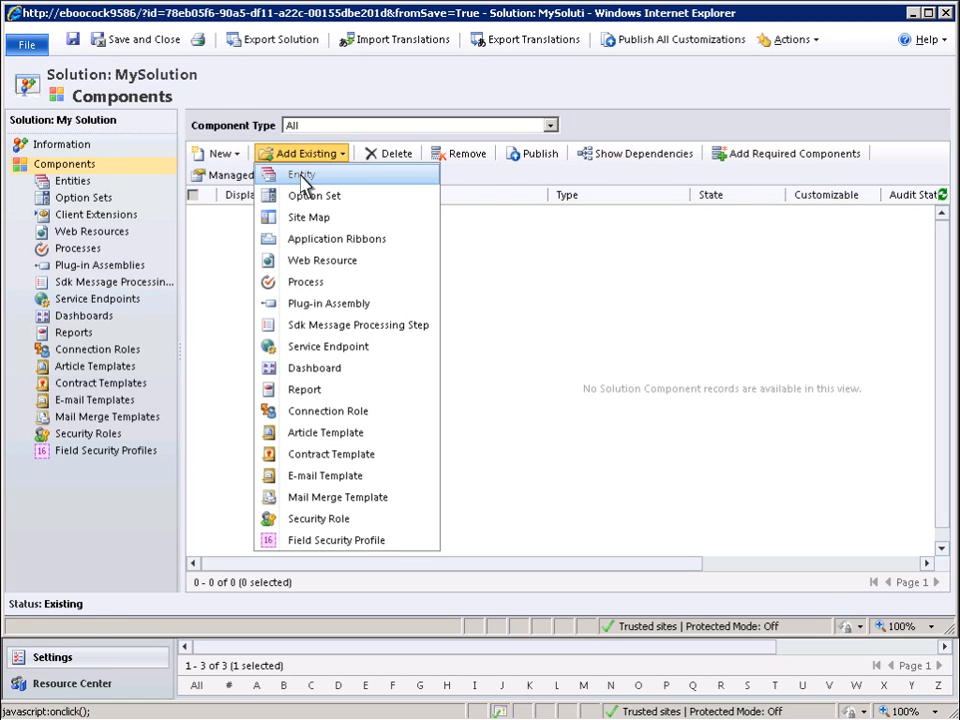
pyautogui.click(303, 176)
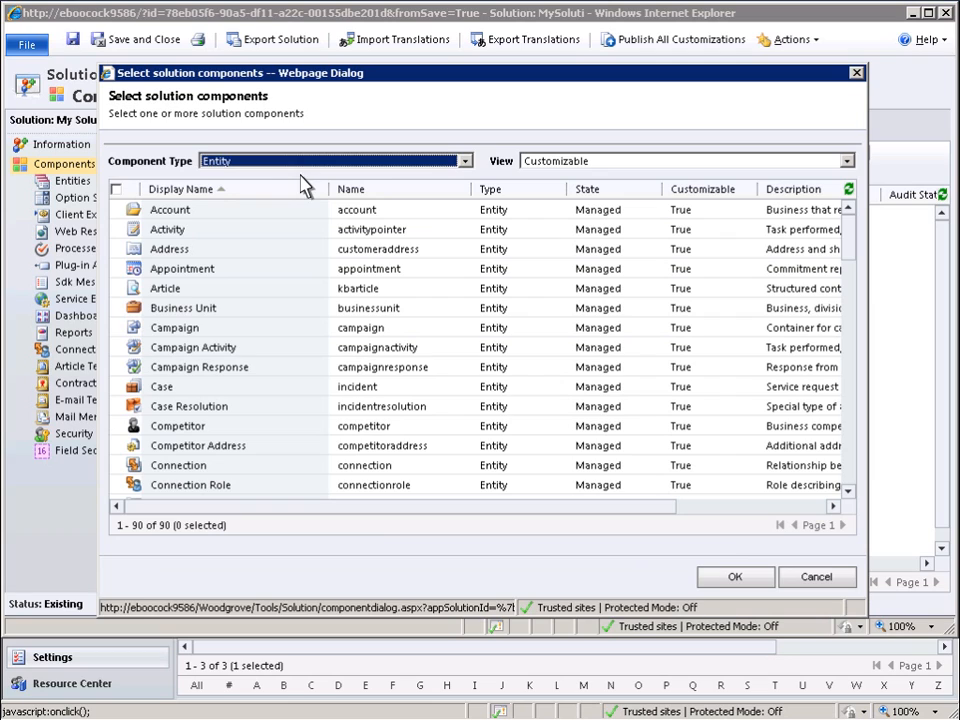
pyautogui.click(117, 211)
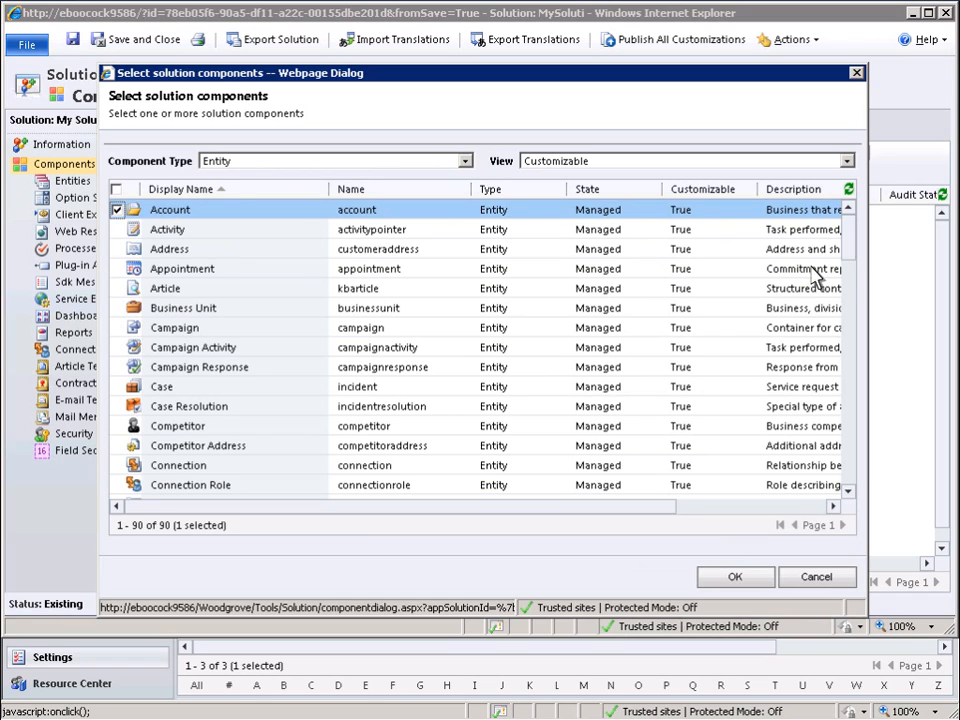
pyautogui.click(851, 280)
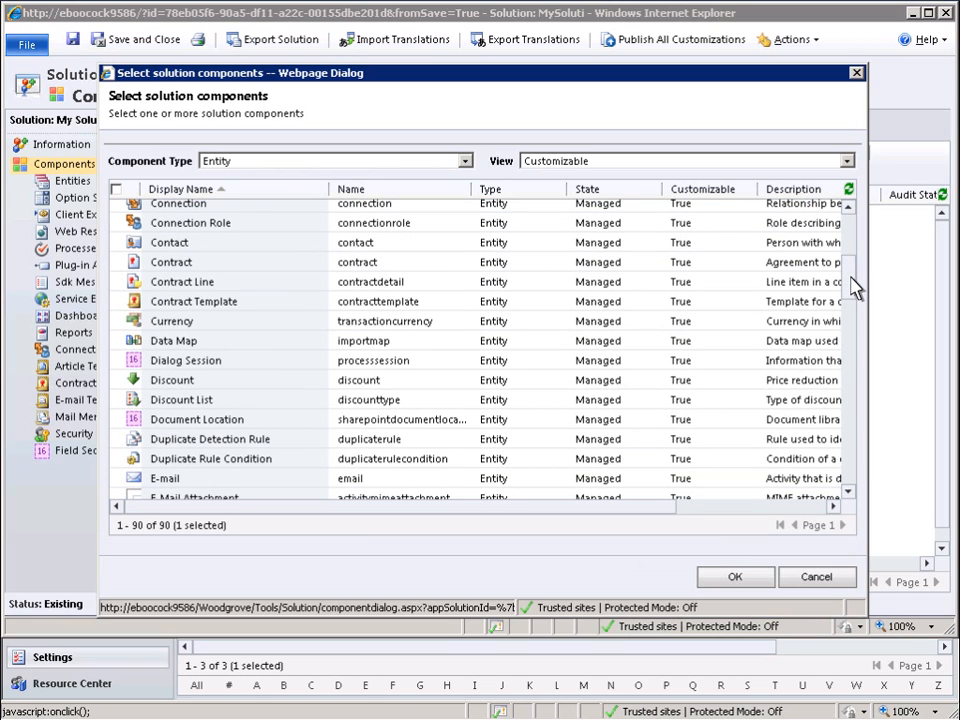
pyautogui.click(118, 244)
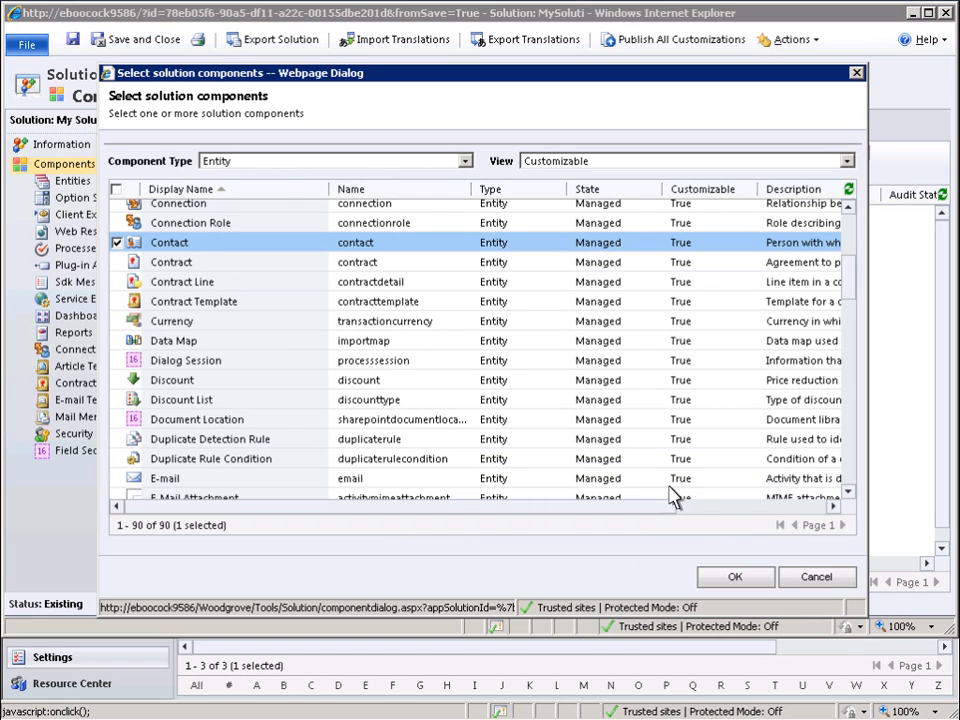
pyautogui.click(736, 580)
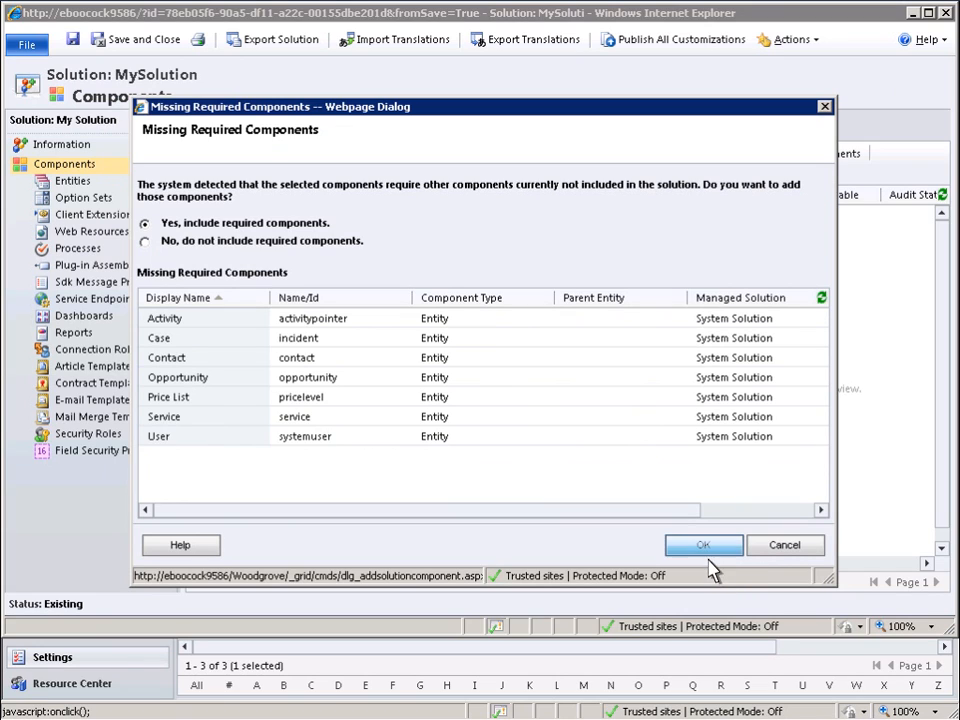
pyautogui.click(704, 547)
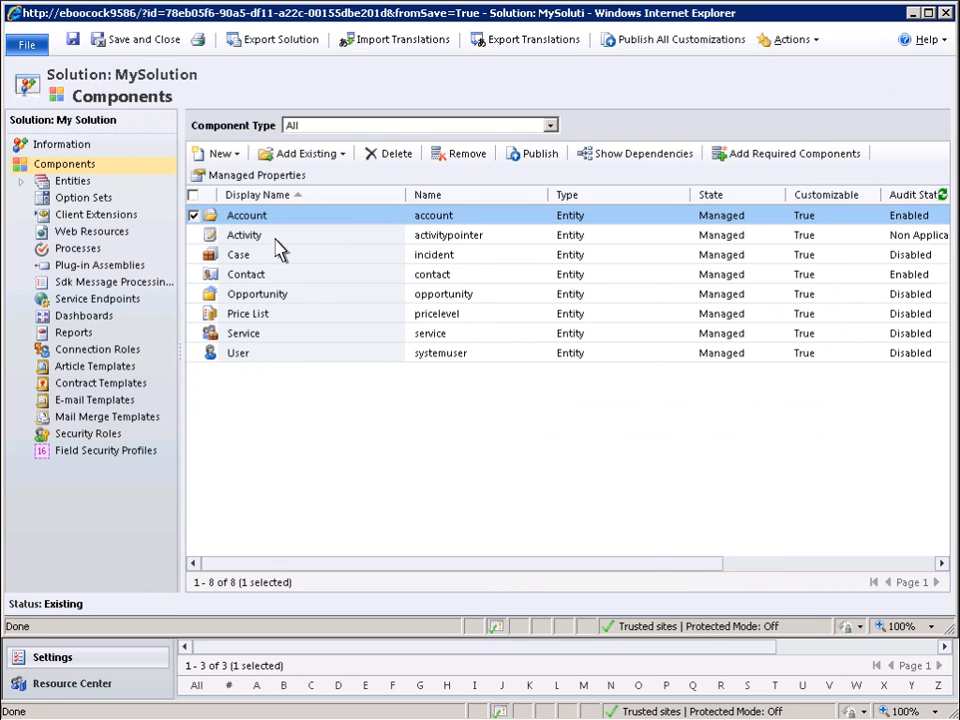
# Start a new web resource named JSONParser with display name "JScript JSON Parser" and description "My Sample JScript Parser"
pyautogui.click(238, 155)
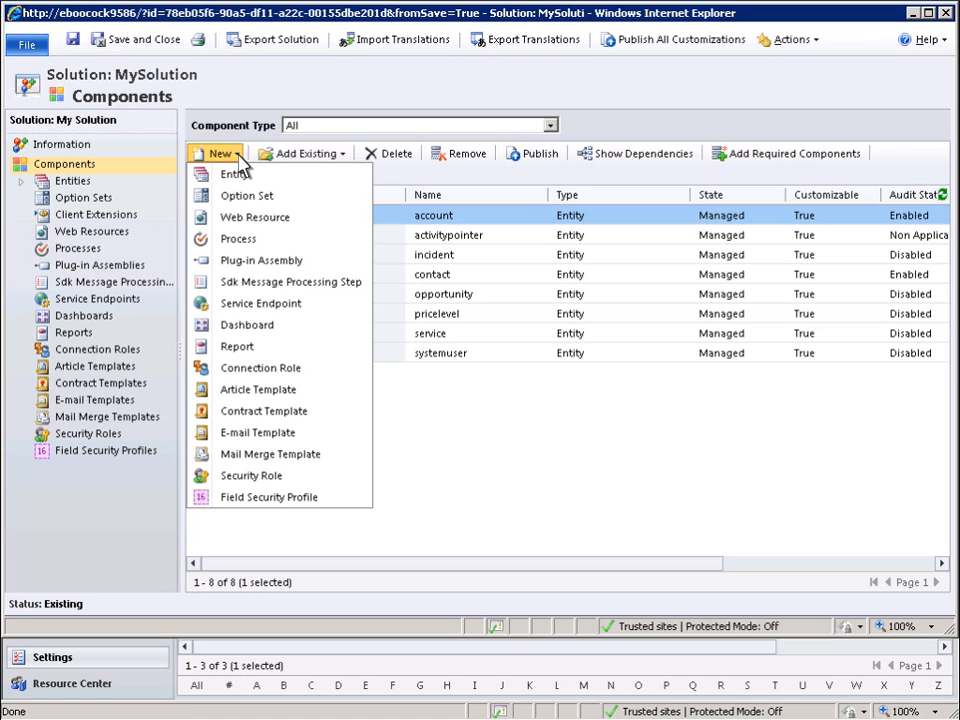
pyautogui.click(253, 226)
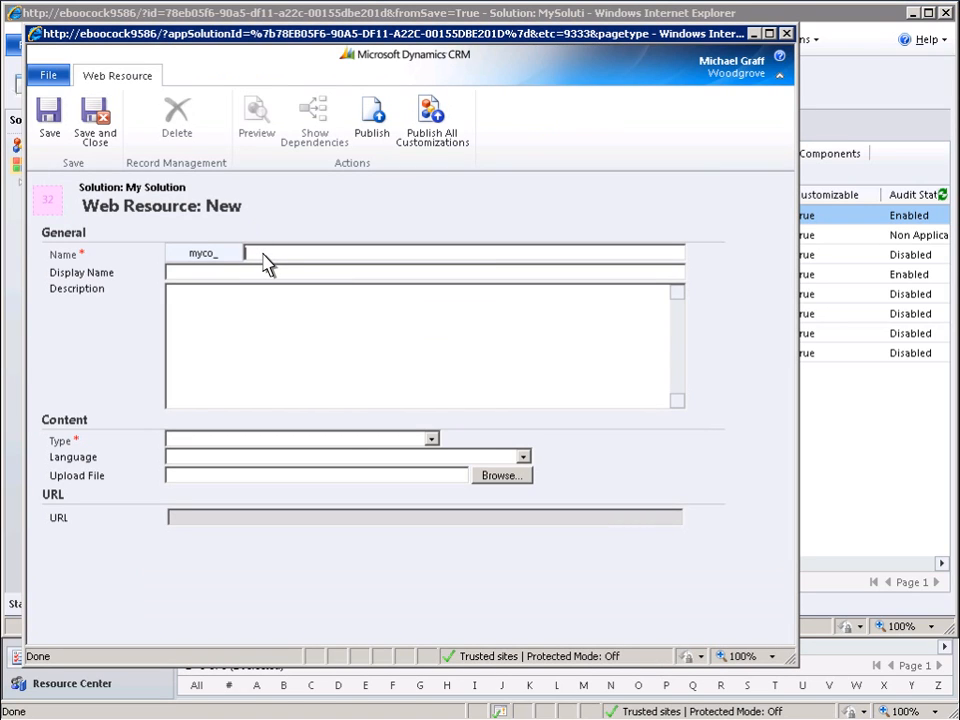
pyautogui.write('JSONParser')
pyautogui.click(406, 271)
pyautogui.write('JScript JSON Parser')
pyautogui.click(341, 314)
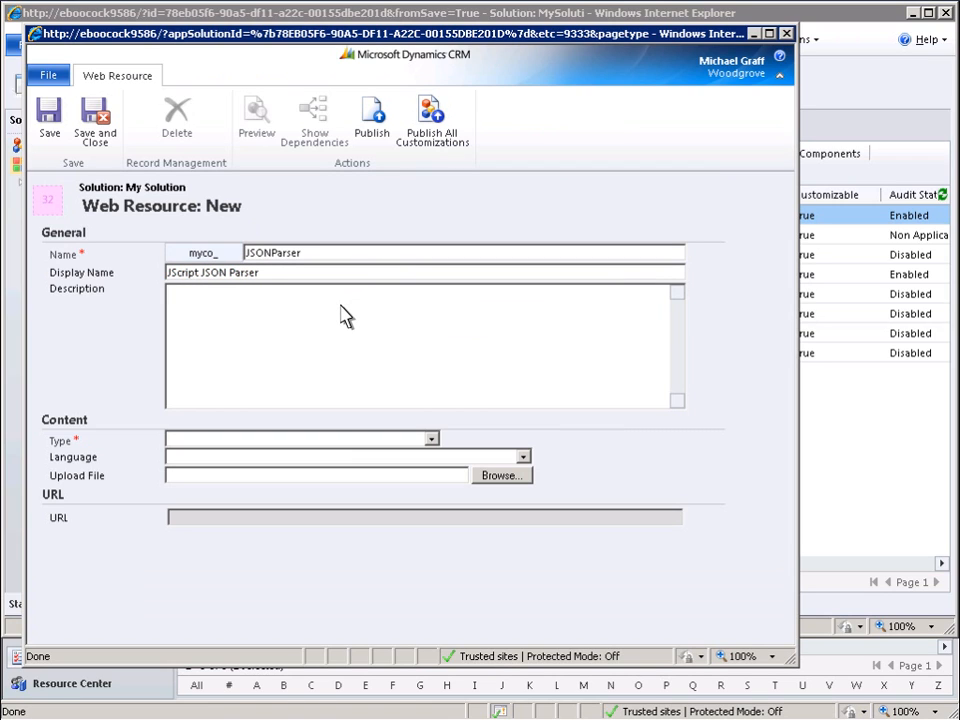
pyautogui.write('My Sample JScript Parser')
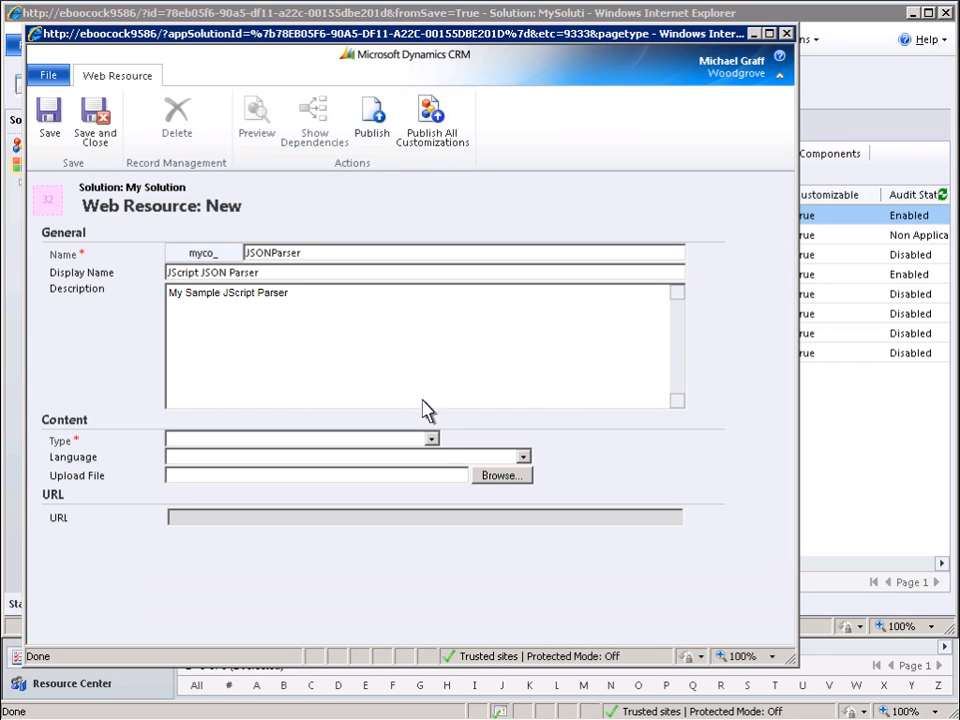
# Set the web resource's type to Script (JScript) and language to English, attach the DataContext JScript file, and save and close it
pyautogui.click(432, 440)
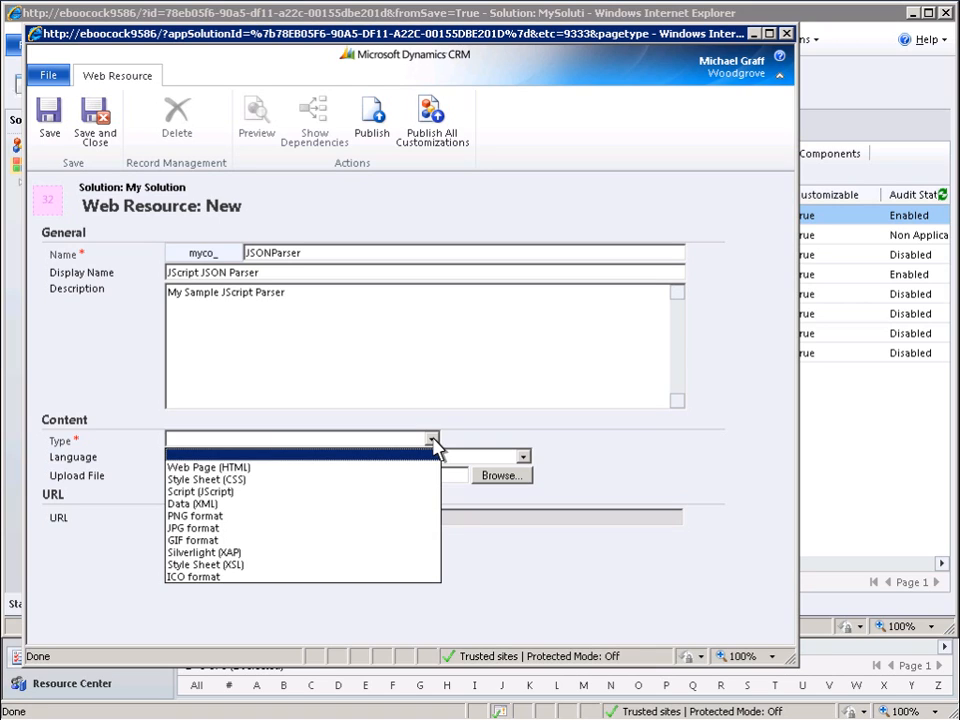
pyautogui.click(212, 495)
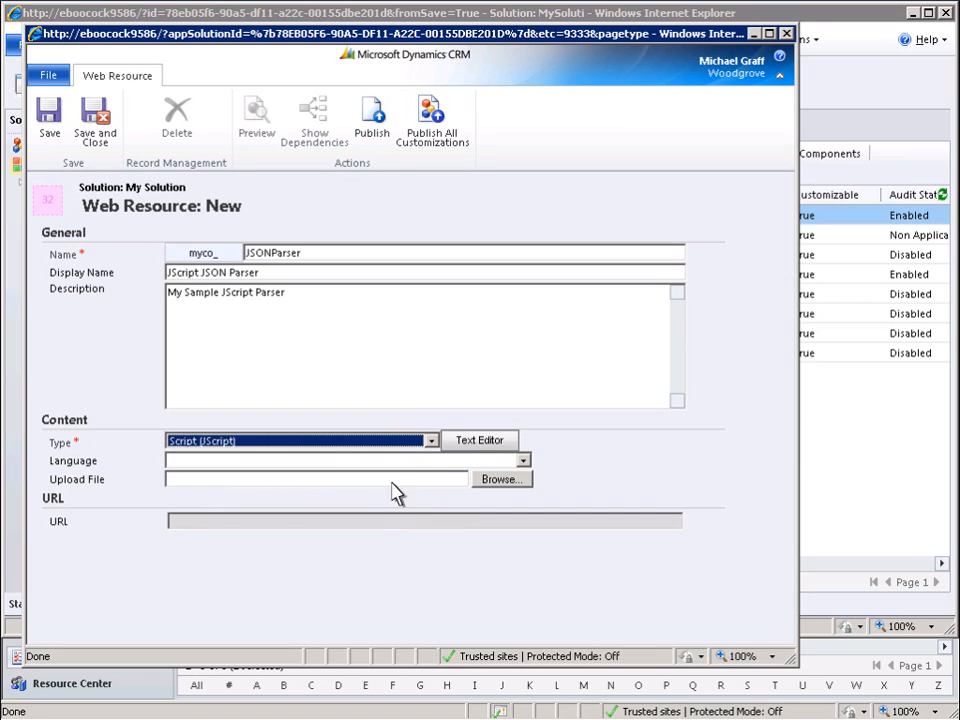
pyautogui.click(524, 462)
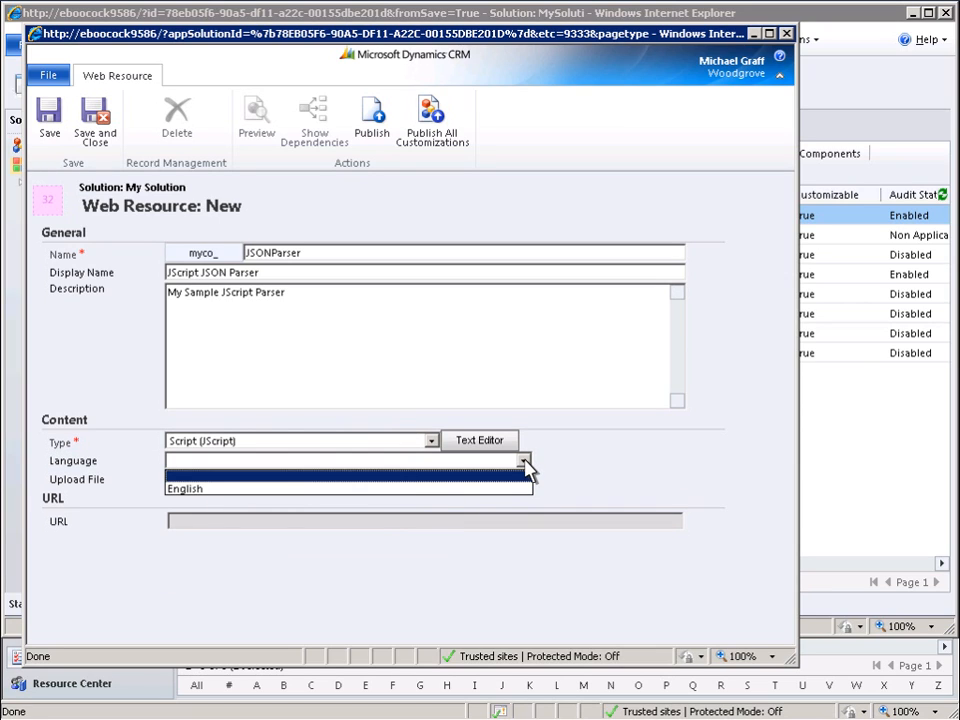
pyautogui.click(190, 489)
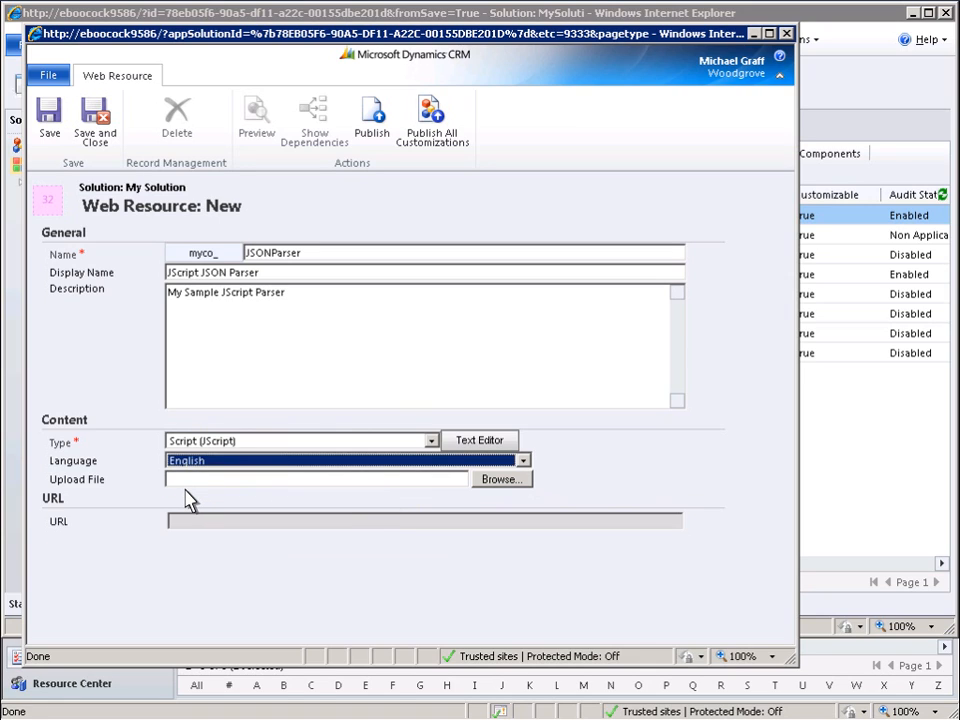
pyautogui.click(500, 480)
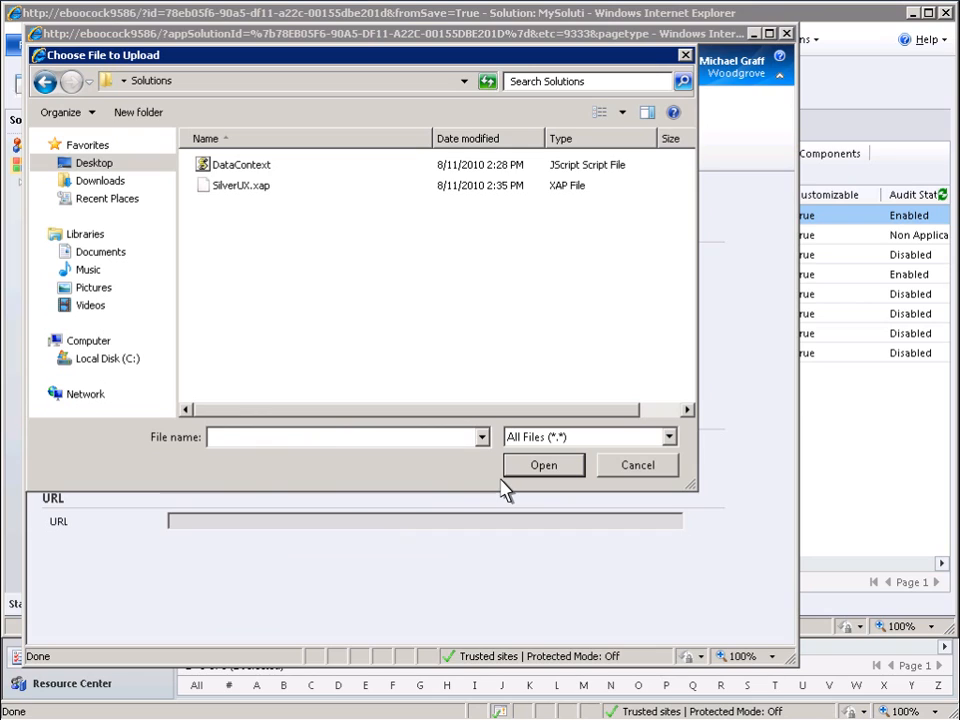
pyautogui.click(240, 168)
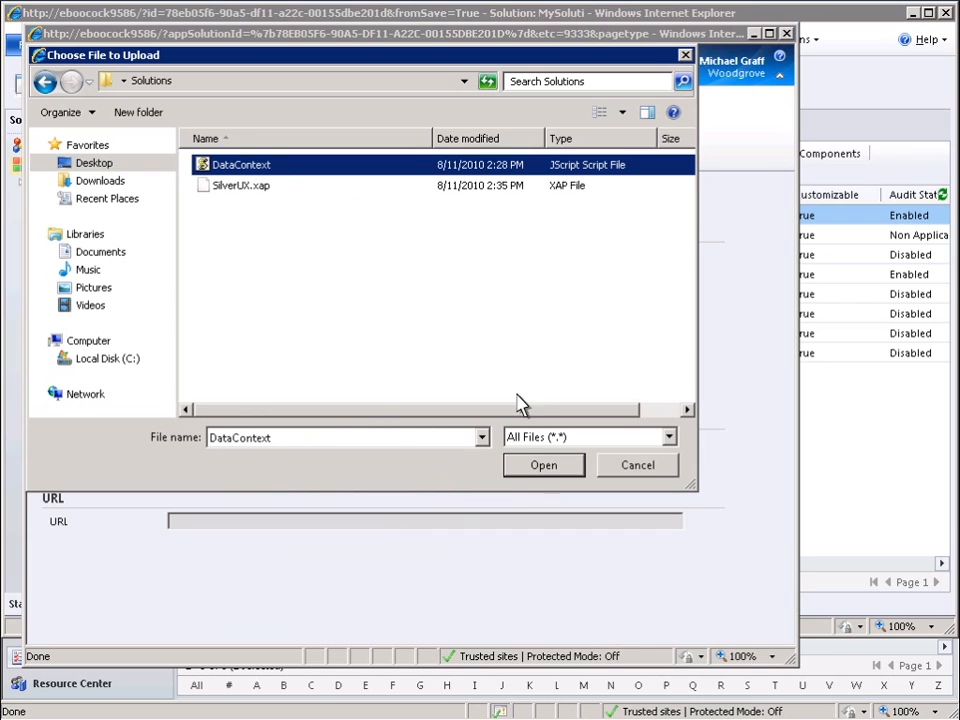
pyautogui.click(544, 467)
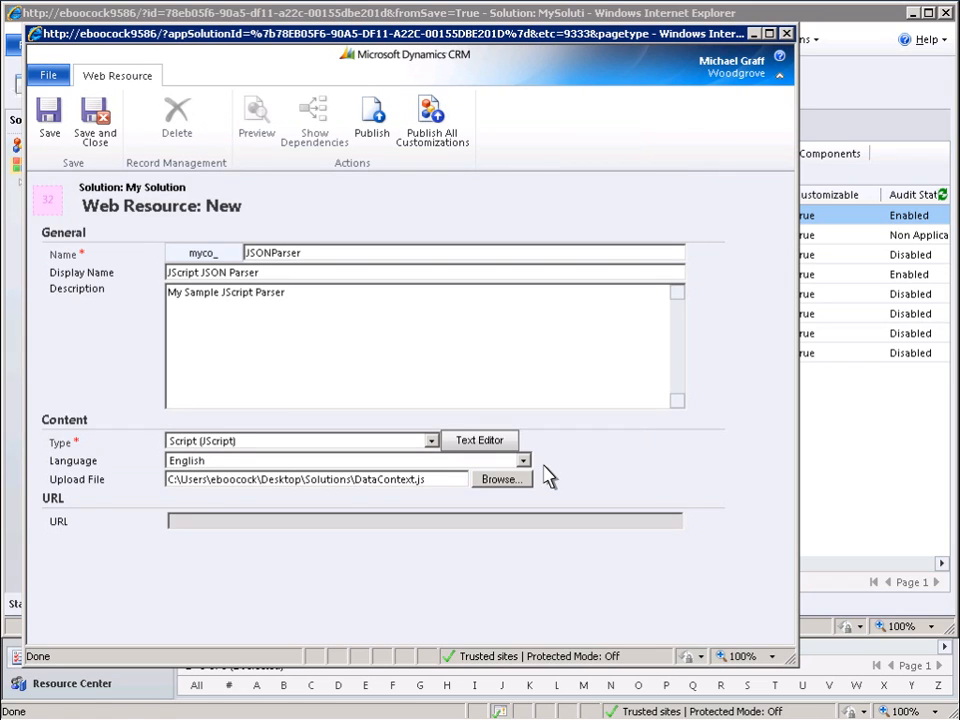
pyautogui.click(97, 127)
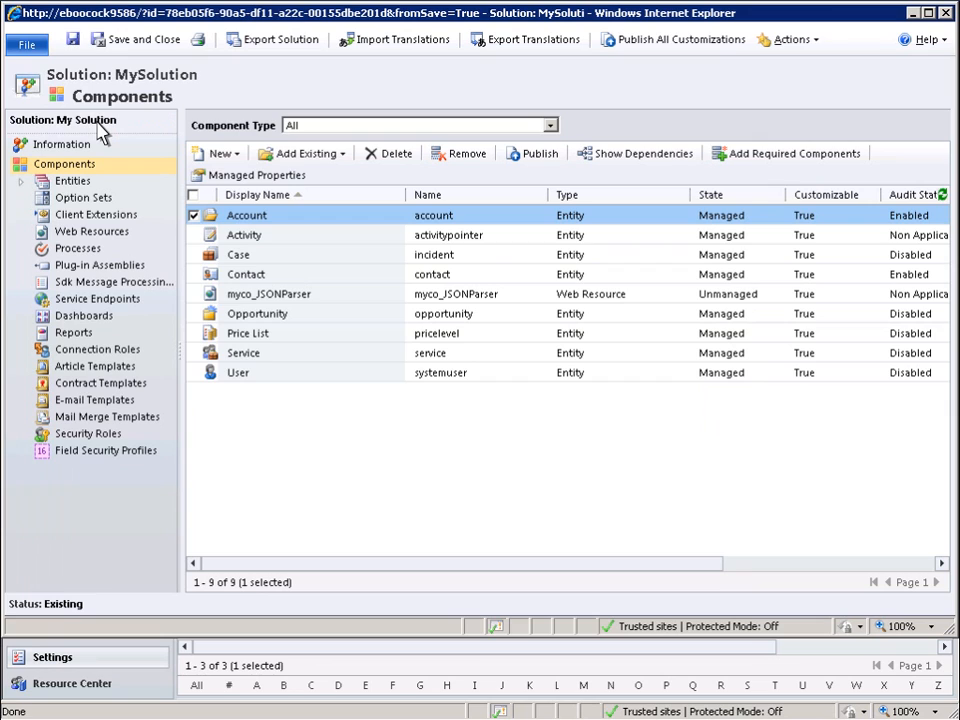
# Start another web resource named silverux with display name "Silverlight US Component" and description "My Sample Silverlight UX display"
pyautogui.click(238, 160)
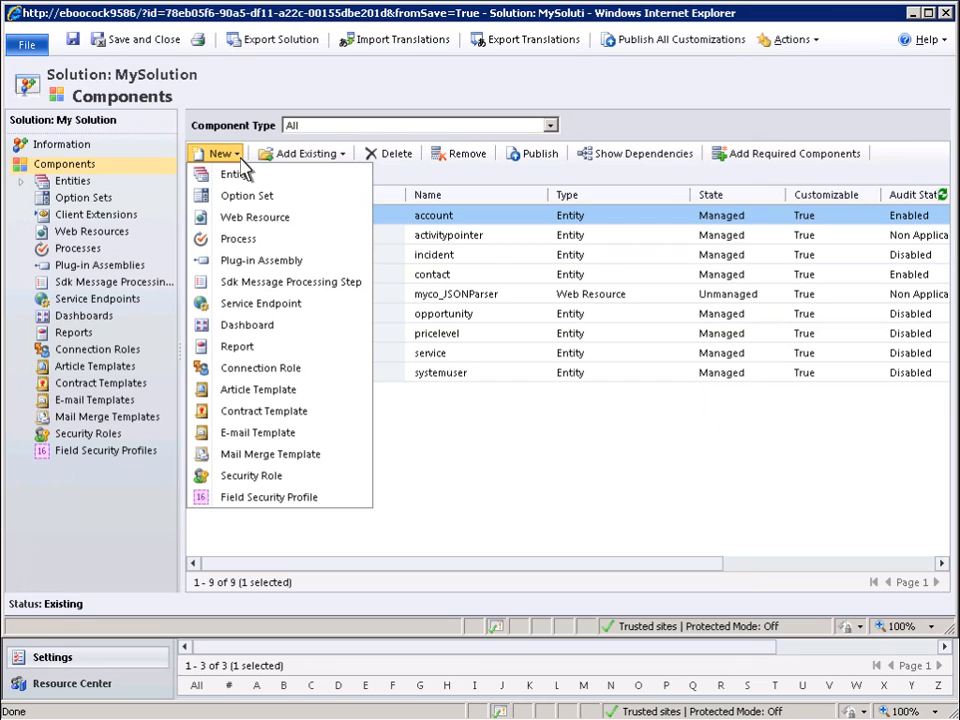
pyautogui.click(254, 218)
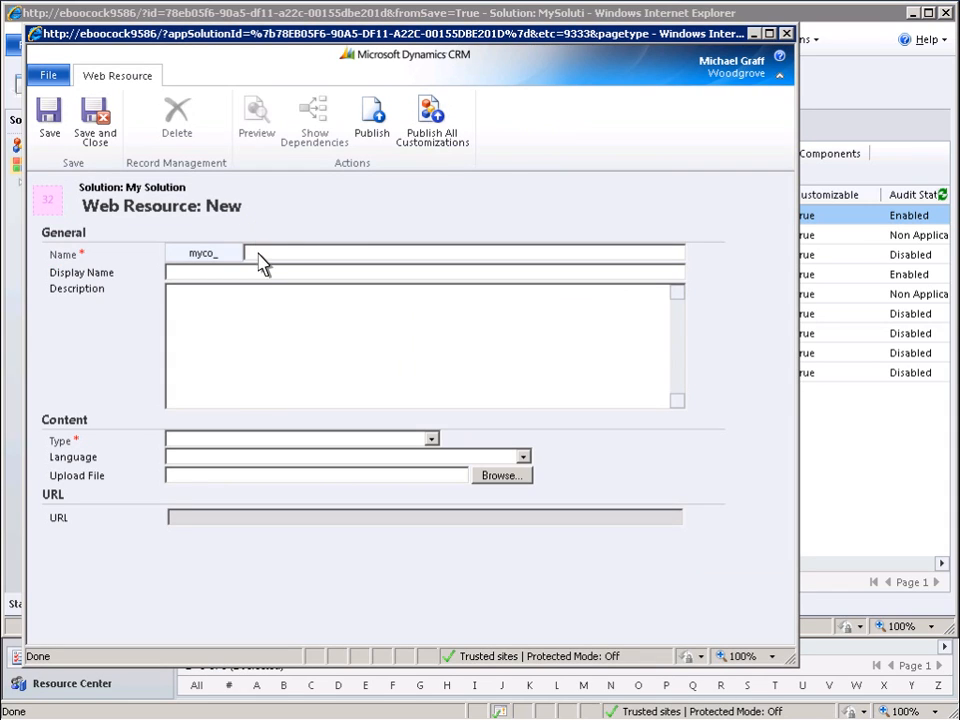
pyautogui.click(258, 255)
pyautogui.write('silverux')
pyautogui.click(367, 273)
pyautogui.write('Silverlight US Component')
pyautogui.click(376, 309)
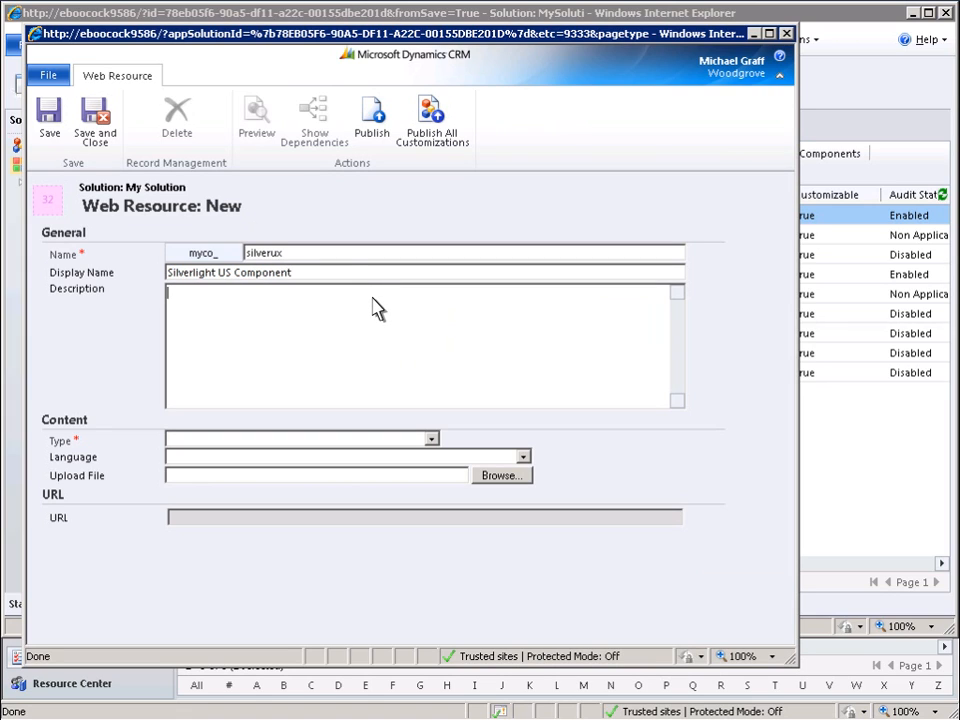
pyautogui.write('My Sample Silverlight UX display')
# Set the silverux resource's type to Silverlight (XAP) and language to English, attach SilverUX.xap, and save and close it
pyautogui.click(432, 440)
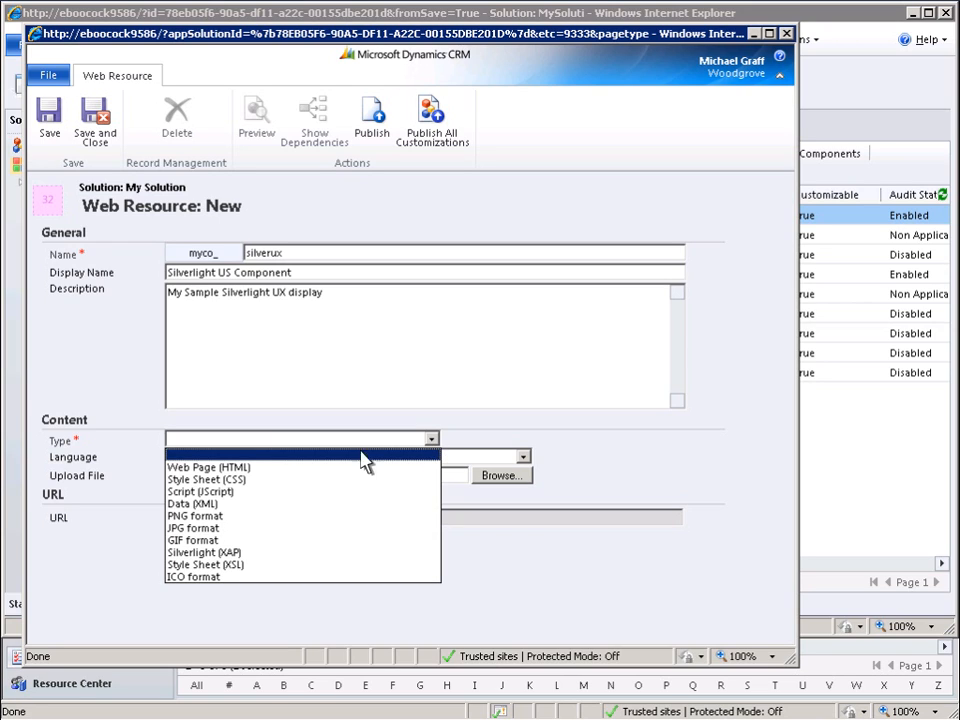
pyautogui.click(205, 552)
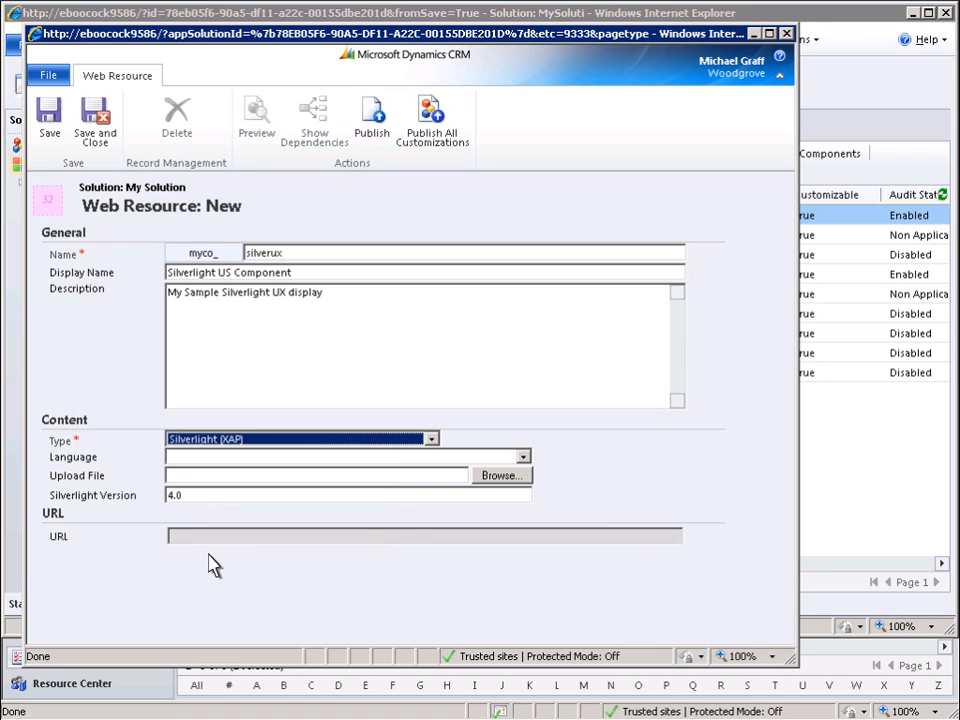
pyautogui.click(523, 458)
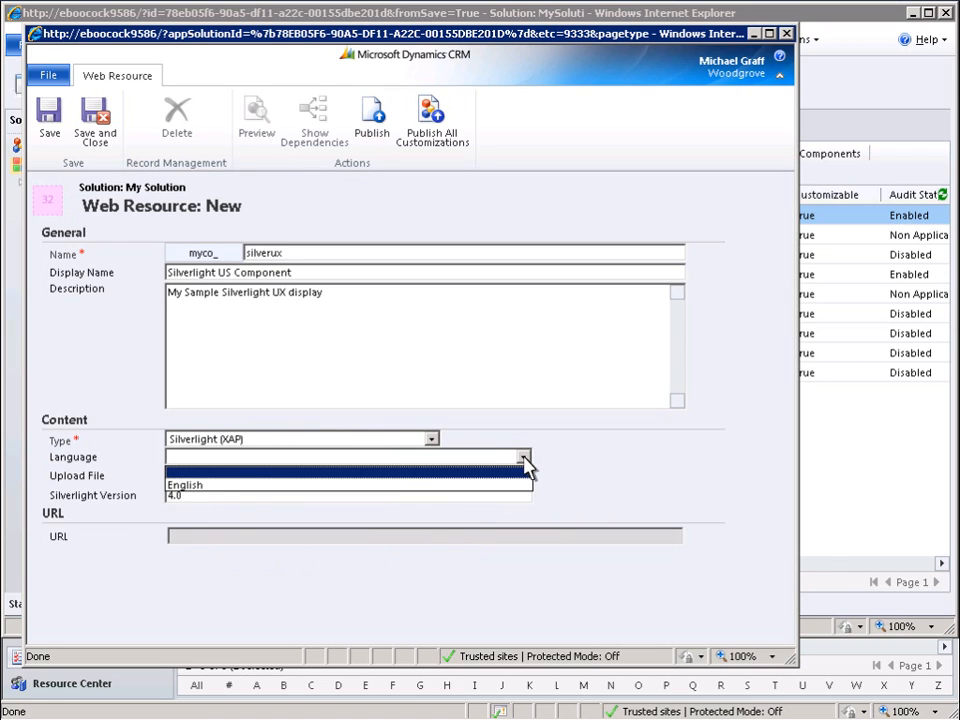
pyautogui.click(194, 487)
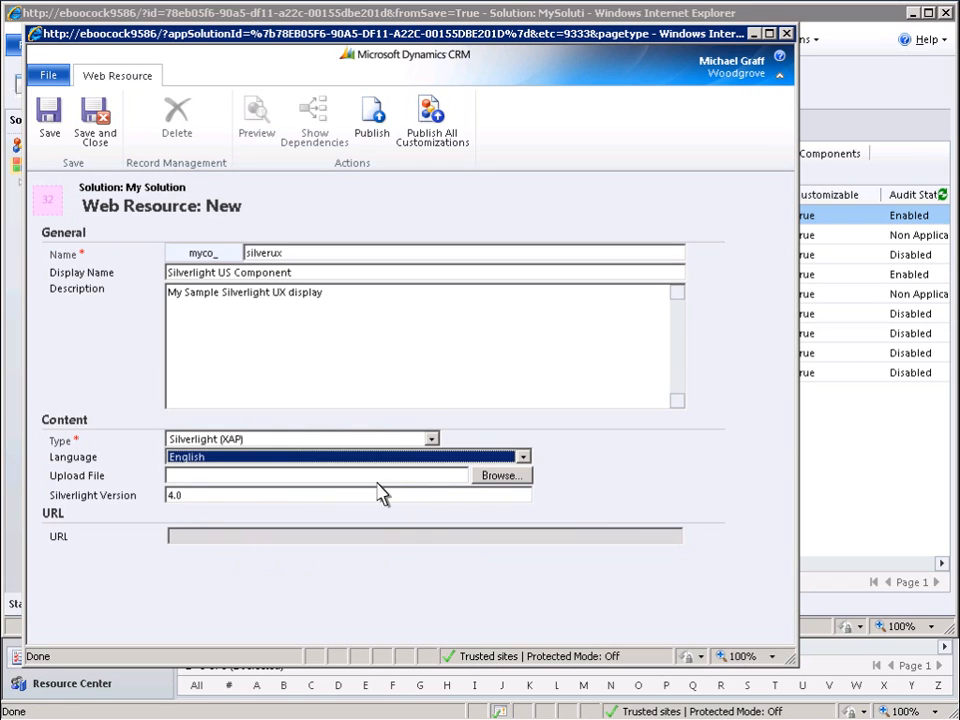
pyautogui.click(501, 476)
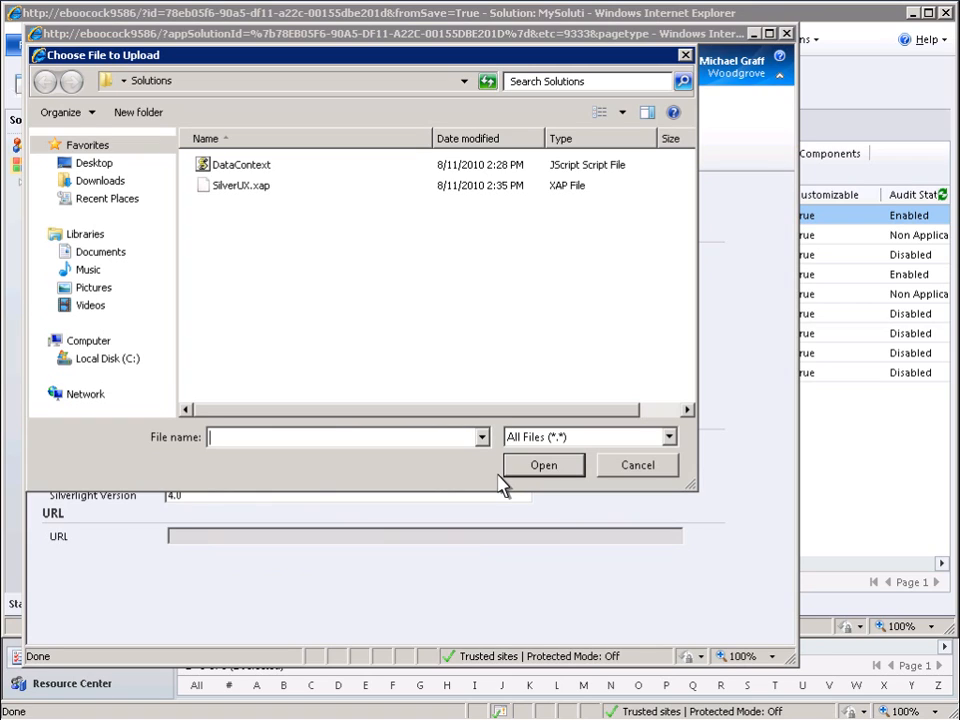
pyautogui.click(243, 187)
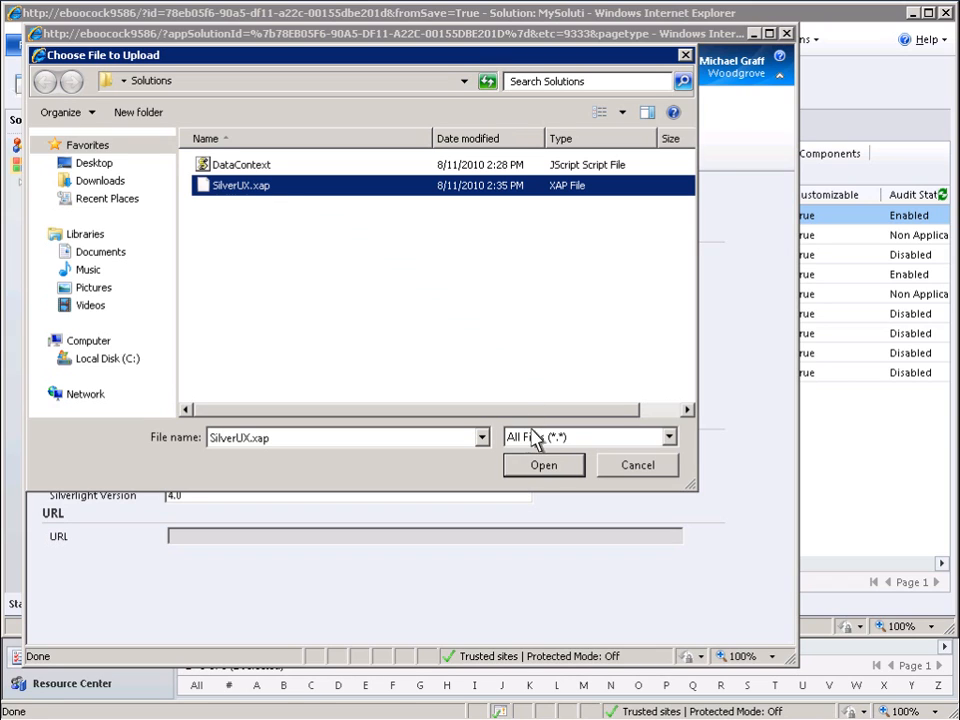
pyautogui.click(544, 466)
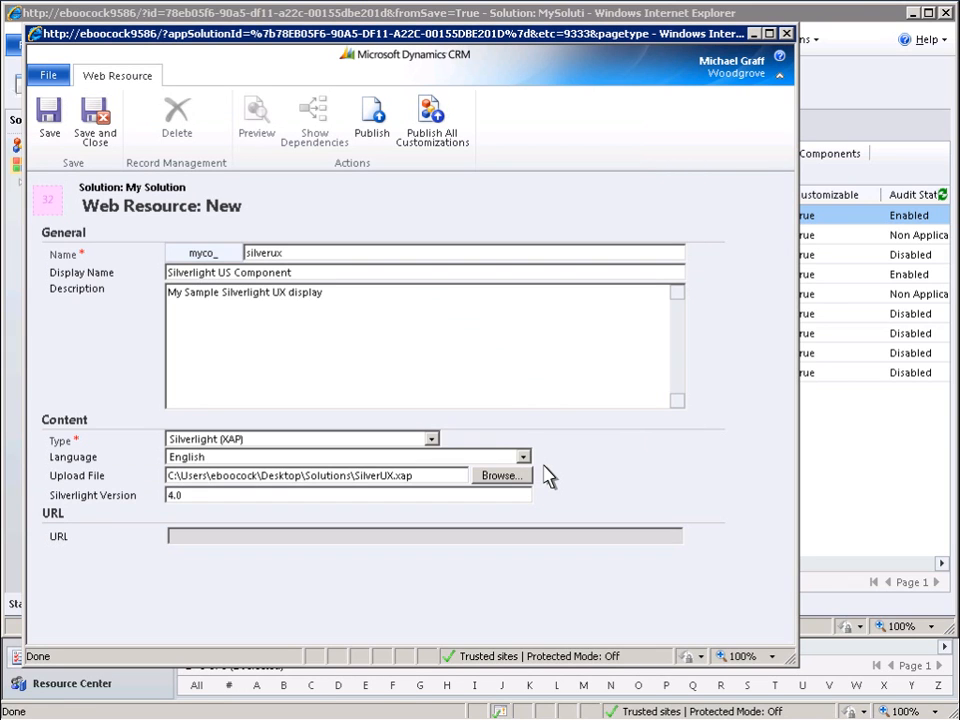
pyautogui.click(96, 122)
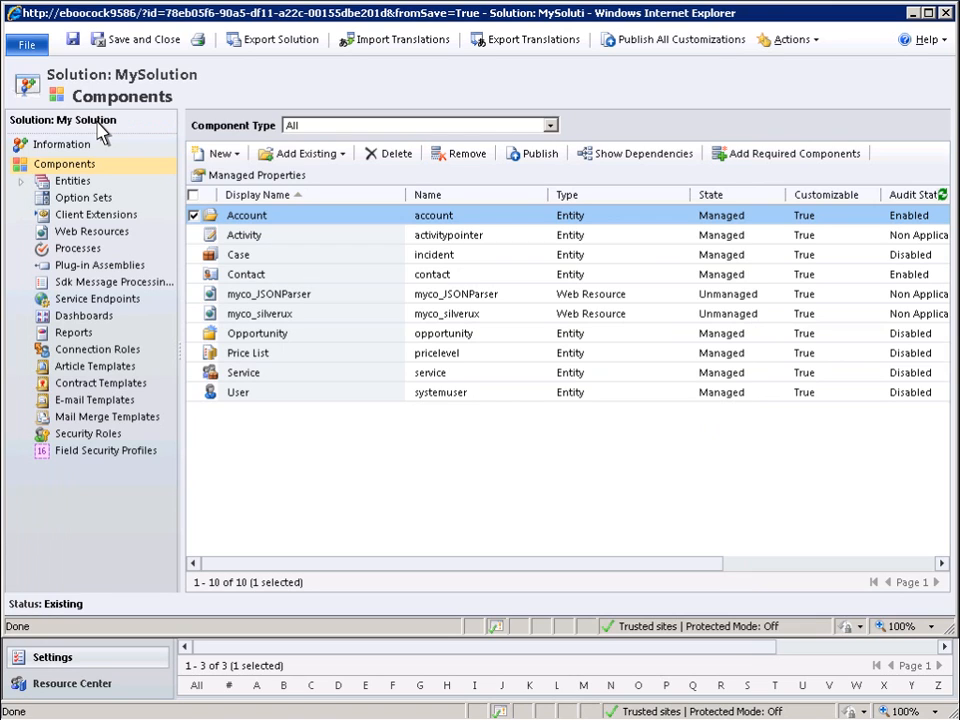
# Review the dependent and required components of the Account entity
pyautogui.click(645, 157)
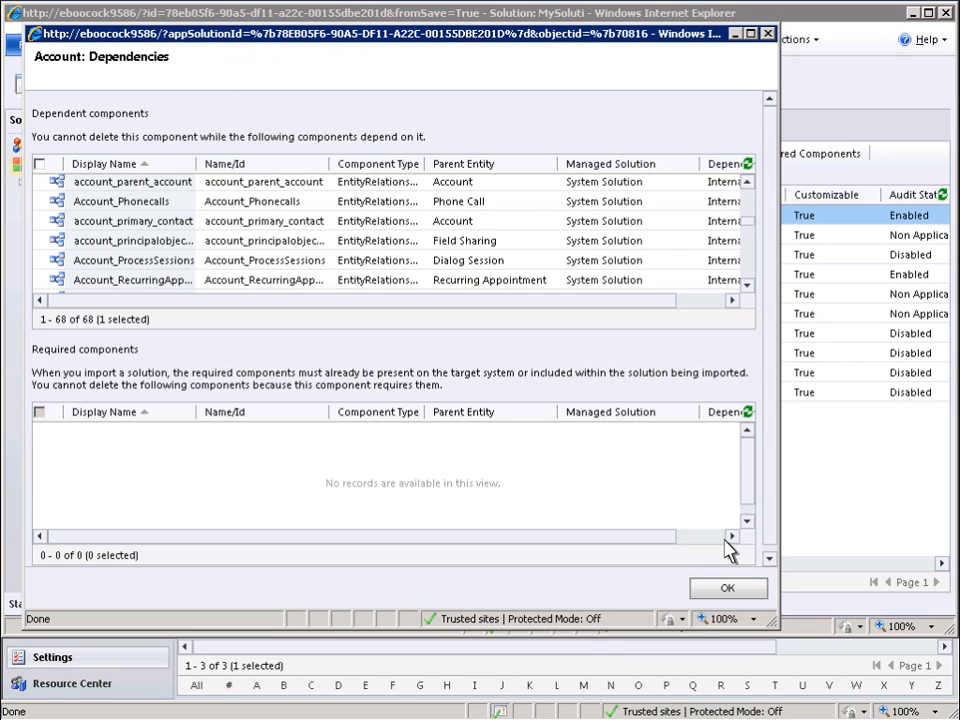
pyautogui.click(729, 590)
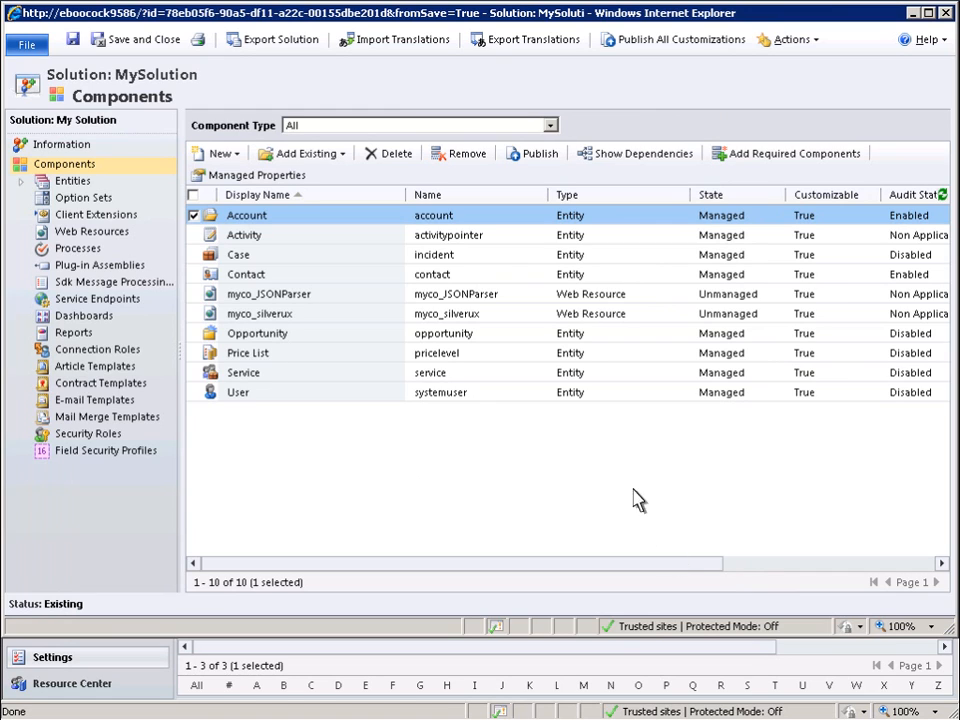
# Publish the Account entity's customizations, and save and close the solution
pyautogui.click(541, 160)
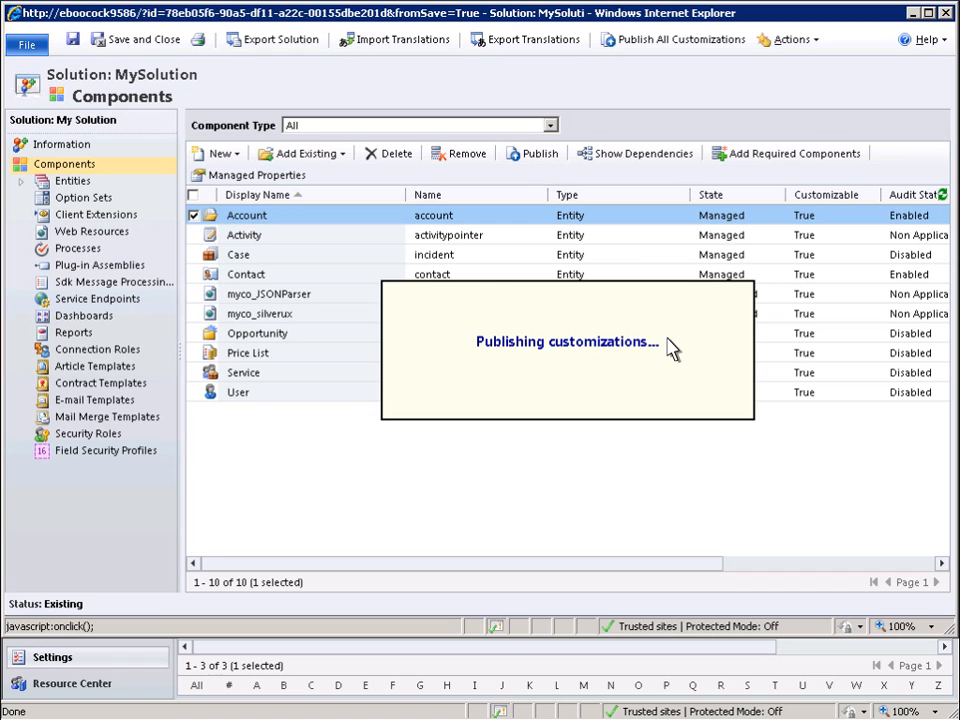
pyautogui.click(143, 40)
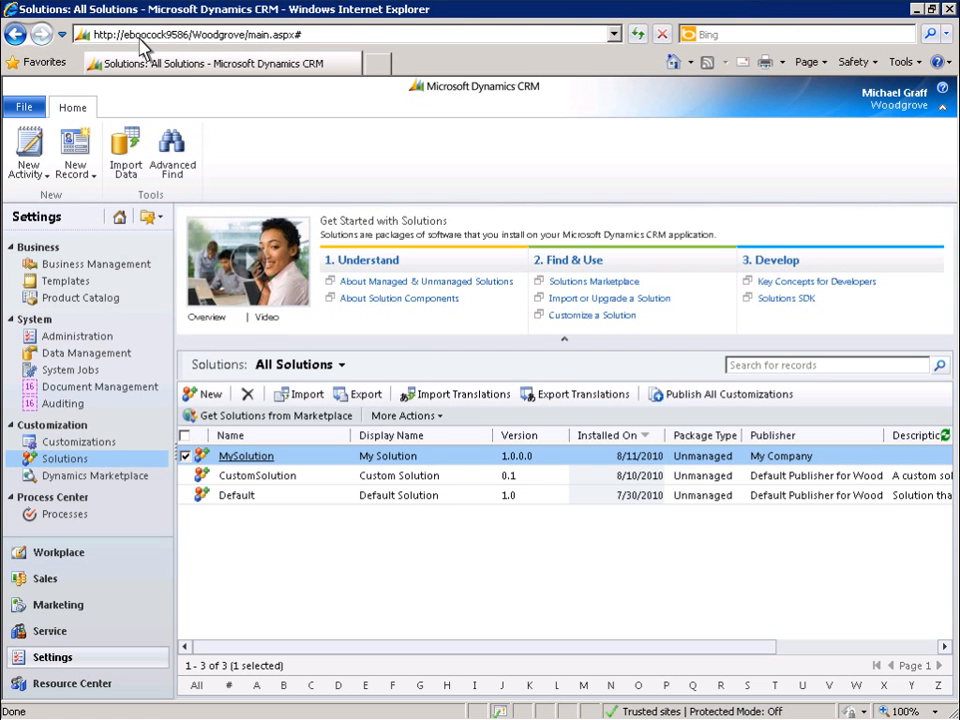